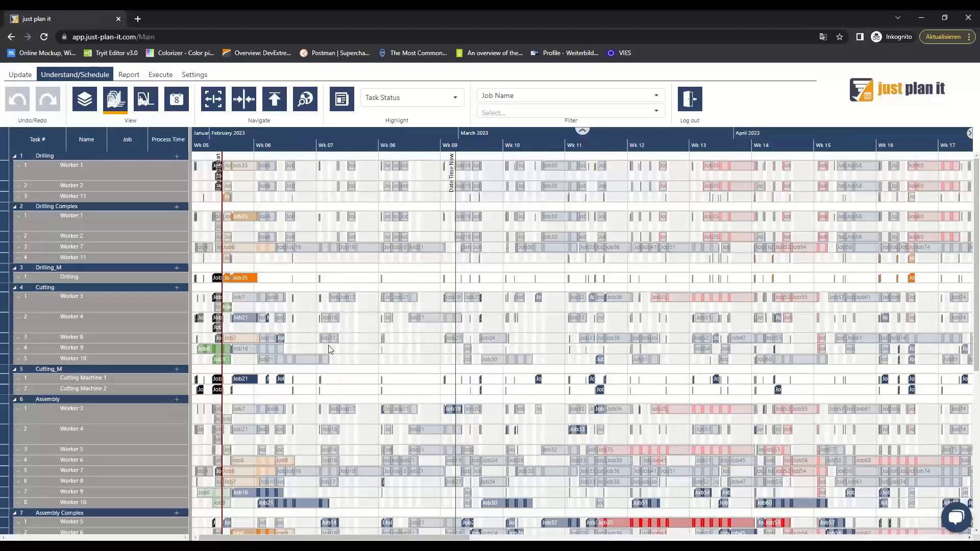
Step: Examine the schedule from the drilling groups down to packaging, including the details of the Job17 task under Assembly Complex
mouse_move(337, 336)
scroll(348, 357, "down", 3)
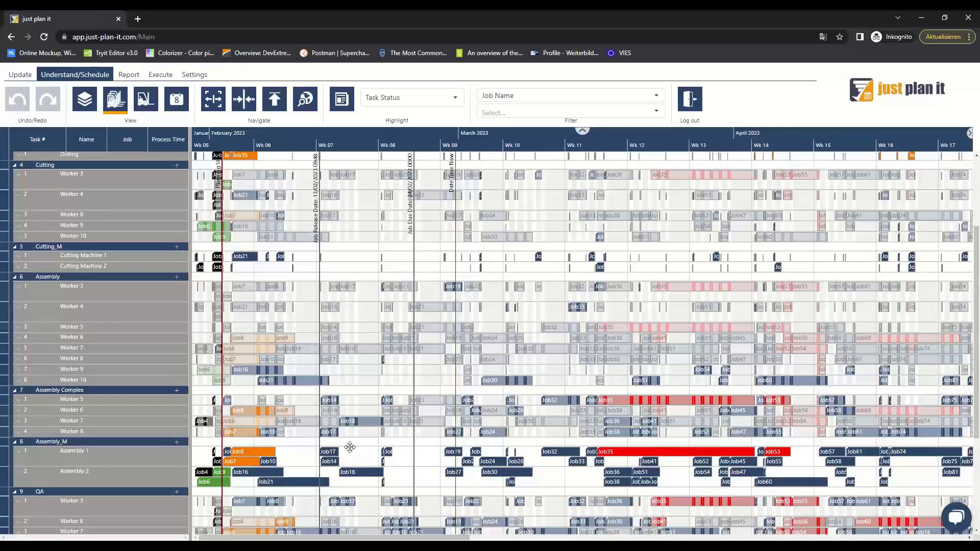
scroll(354, 454, "down", 2)
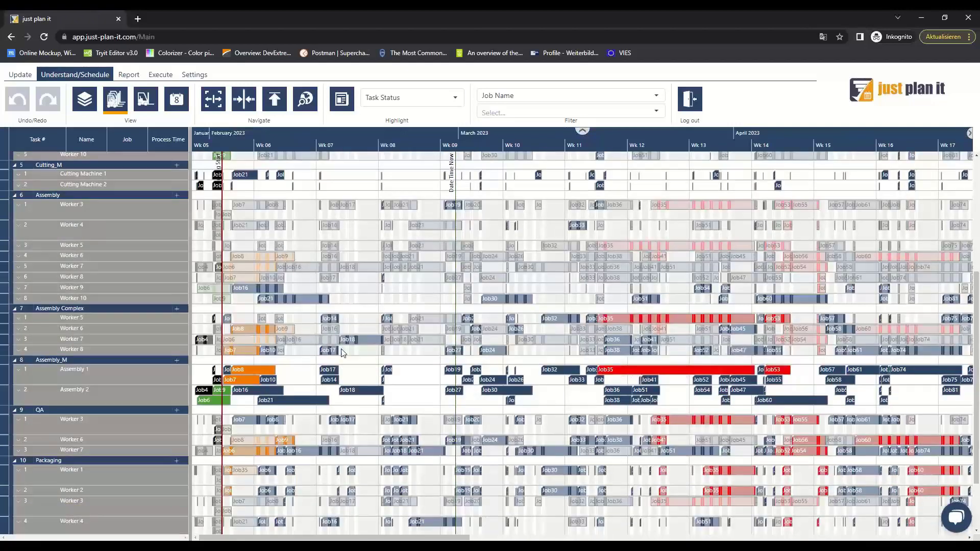
scroll(340, 431, "down", 2)
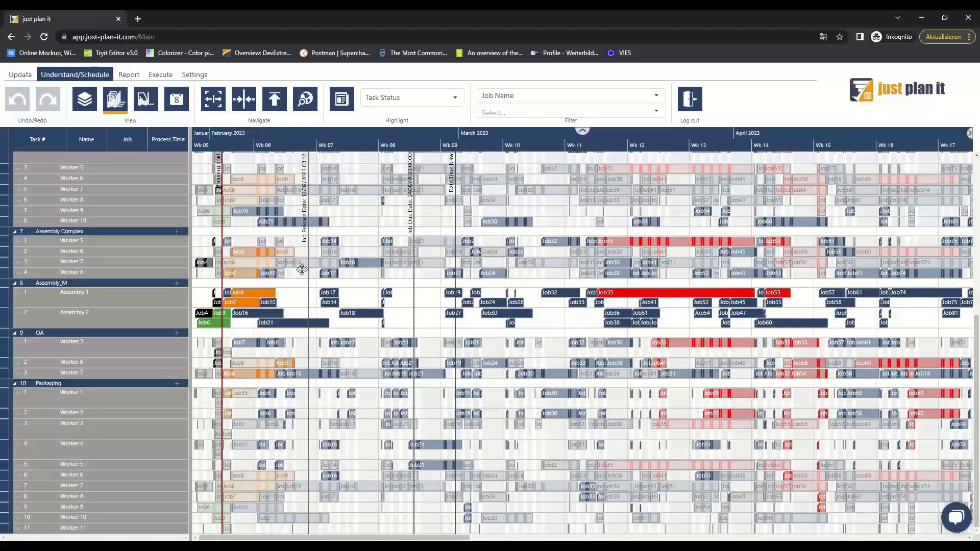
mouse_move(327, 276)
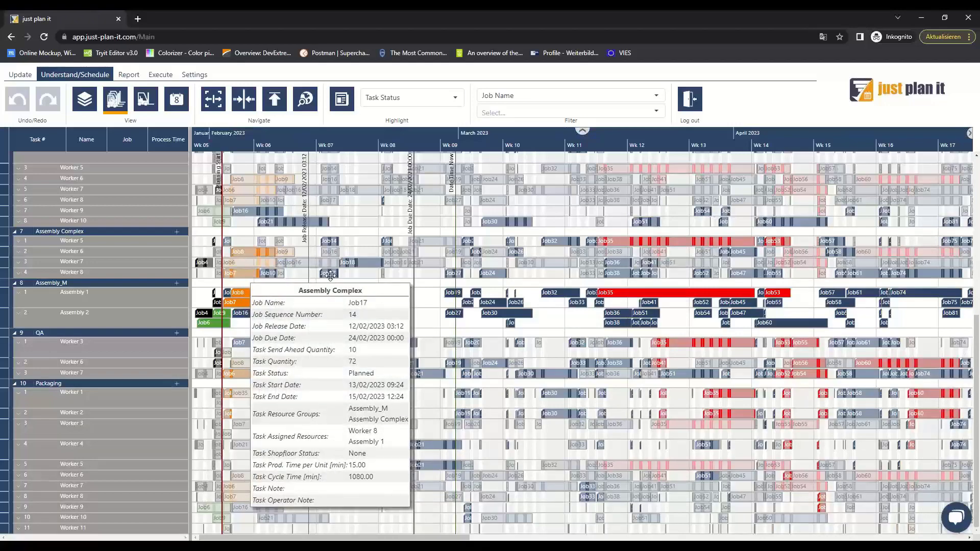
scroll(331, 278, "up", 1)
scroll(331, 278, "up", 5)
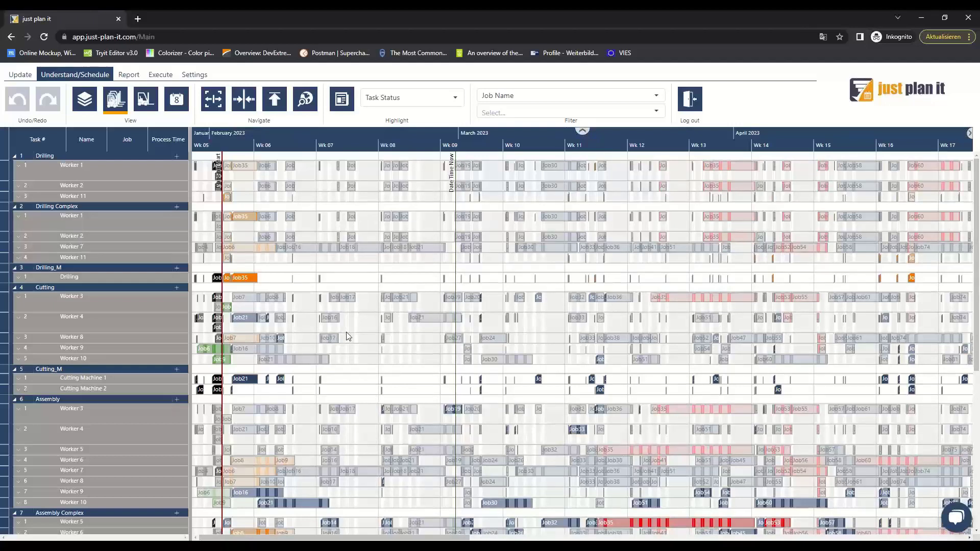
Step: Enable the use of resource categories in the general settings and apply the change
left_click(207, 76)
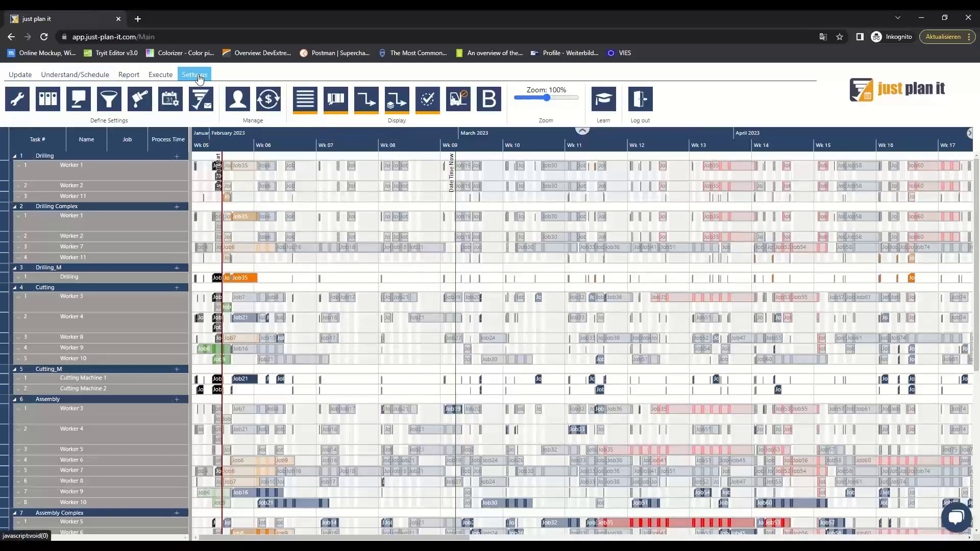
left_click(18, 101)
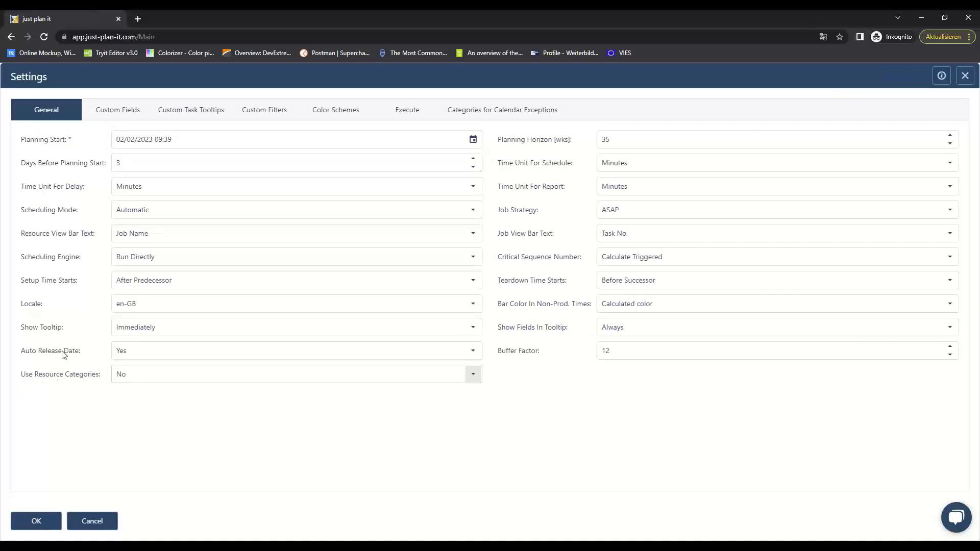
left_click(473, 376)
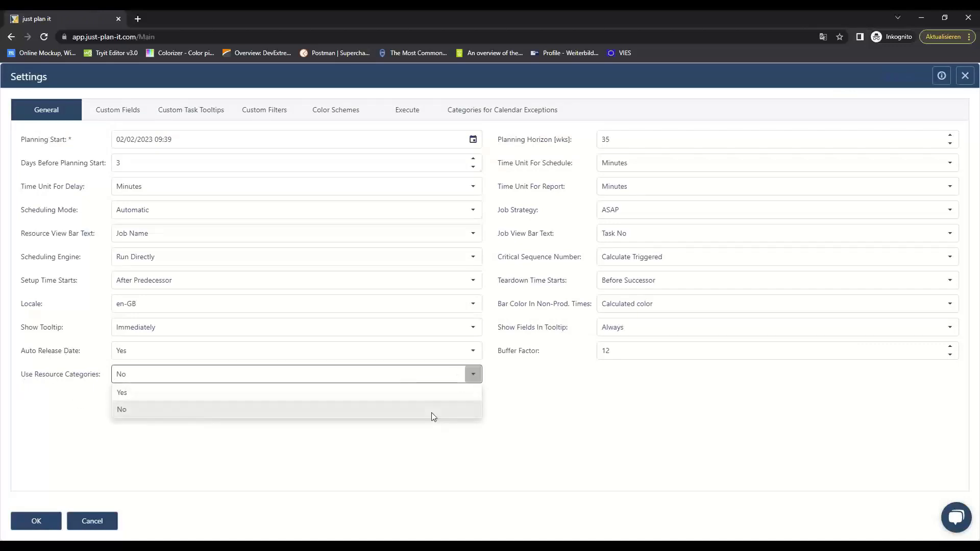
left_click(154, 392)
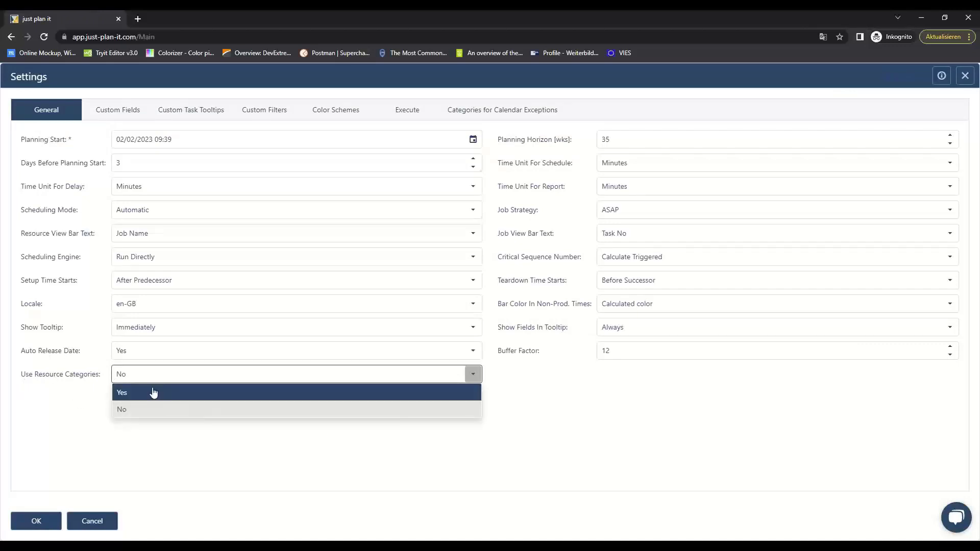
left_click(51, 513)
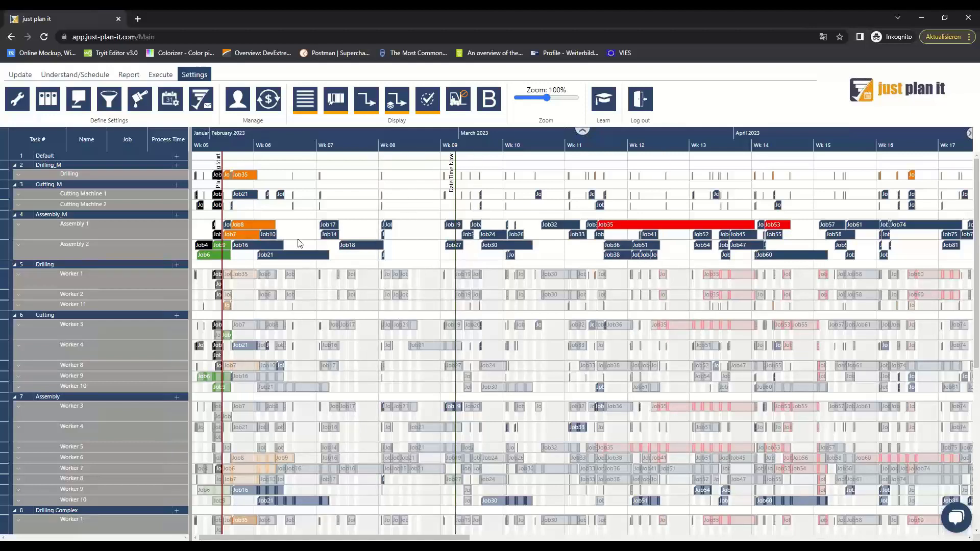
Step: Add a new resource category named Worker in the all-data management
left_click(55, 80)
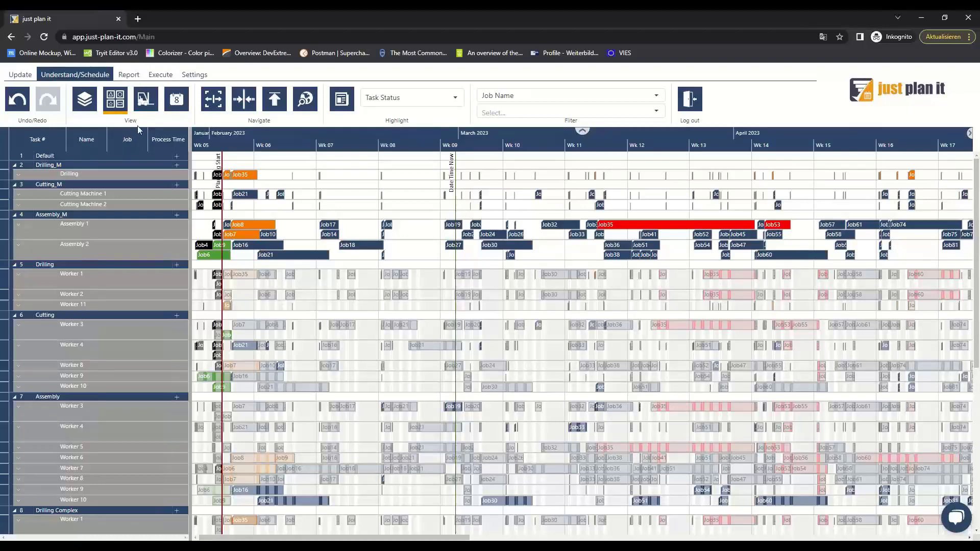
left_click(26, 78)
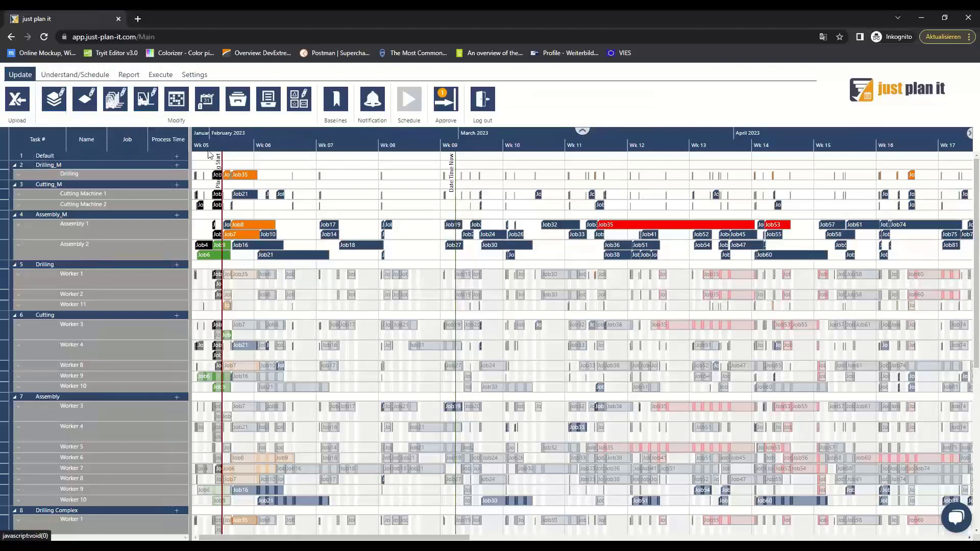
left_click(301, 106)
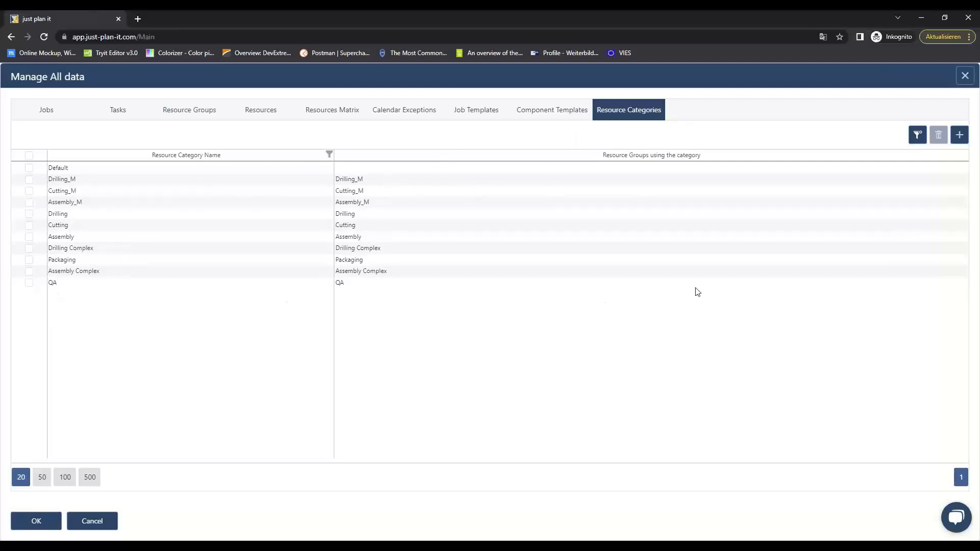
left_click(961, 136)
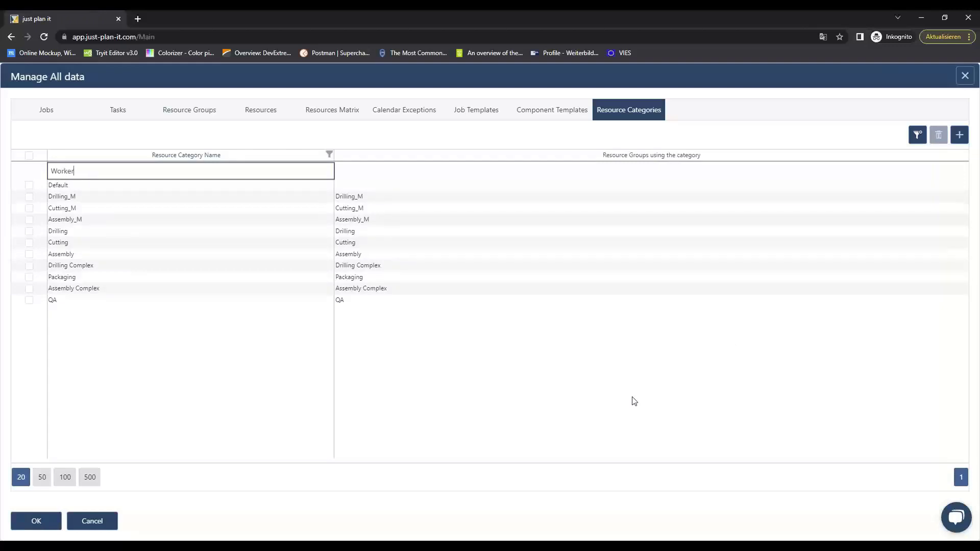
key("Return")
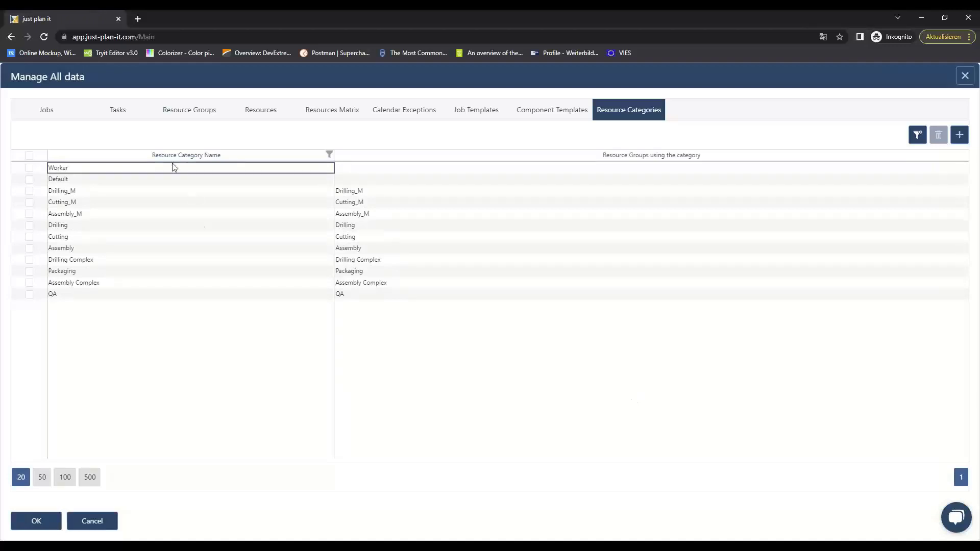
Step: Assign the Drilling resource group to the Worker category
left_click(205, 109)
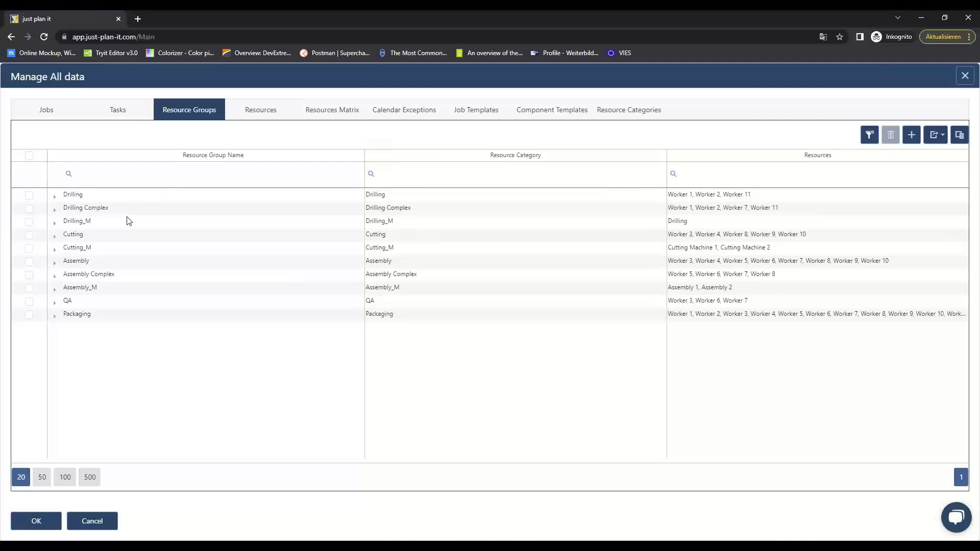
left_click(673, 174)
left_click(817, 207)
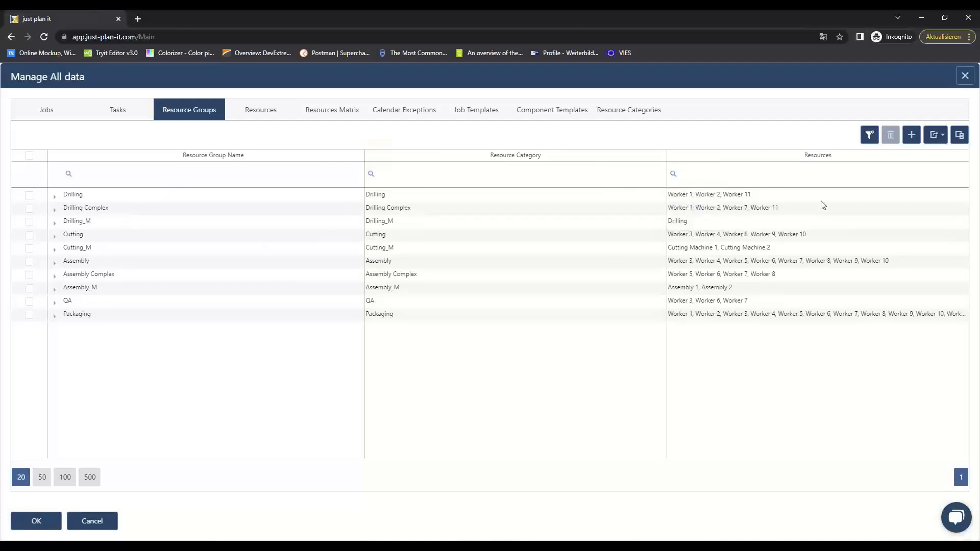
left_click(412, 196)
left_click(505, 198)
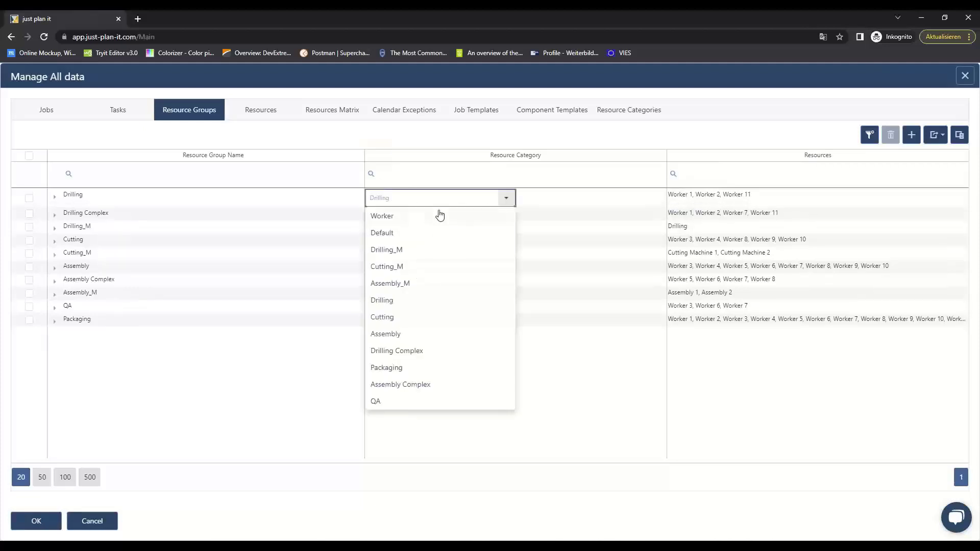
left_click(410, 218)
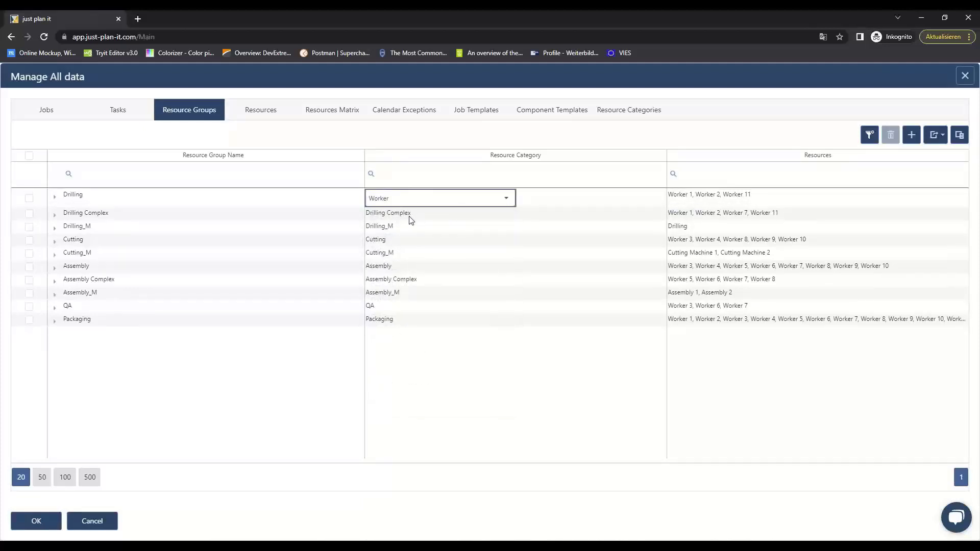
Step: Assign the Drilling Complex and Cutting resource groups to the Worker category
left_click(428, 215)
left_click(507, 211)
left_click(426, 229)
left_click(474, 246)
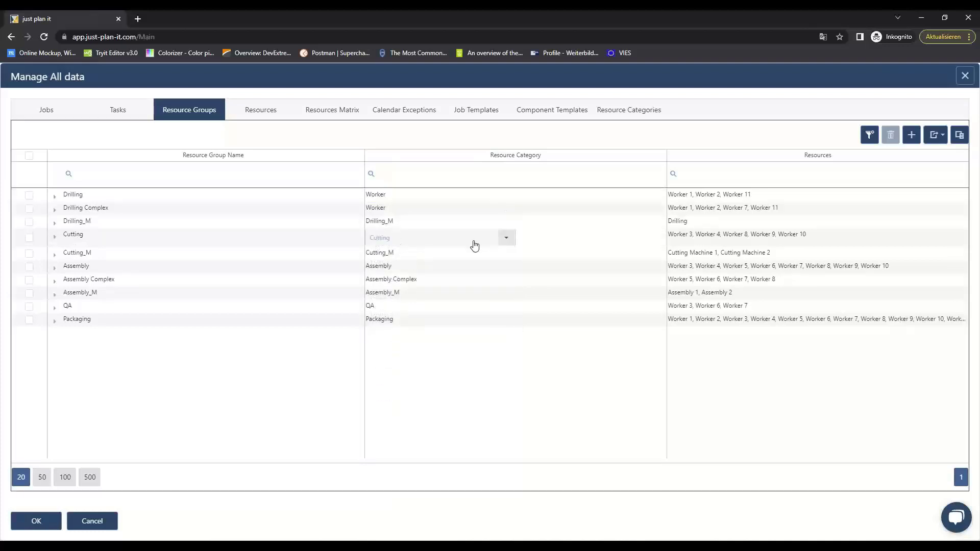
left_click(506, 239)
left_click(398, 254)
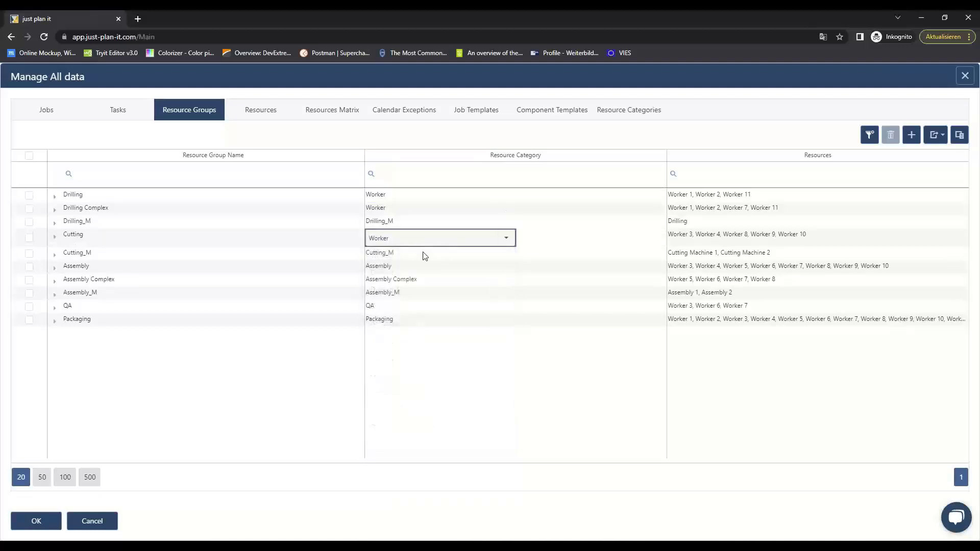
left_click(483, 255)
left_click(506, 251)
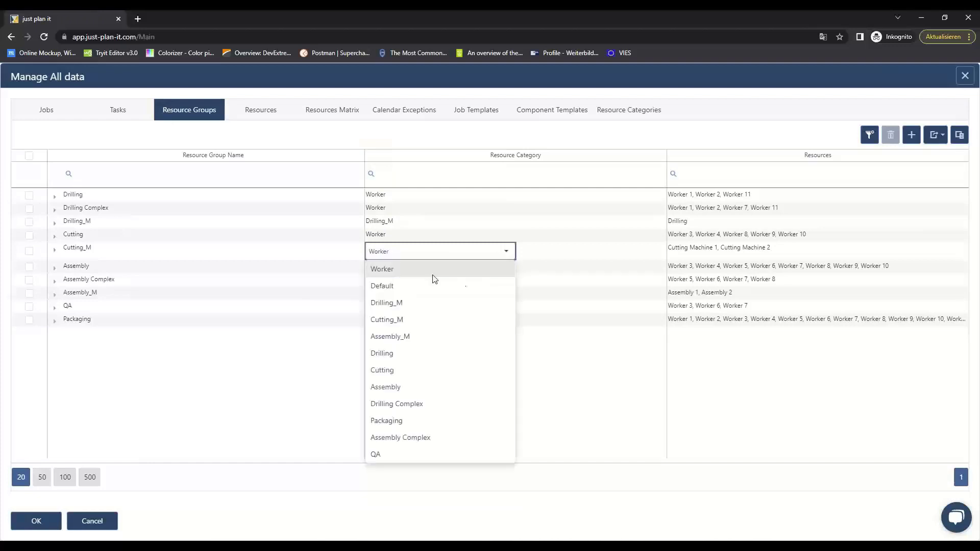
left_click(433, 271)
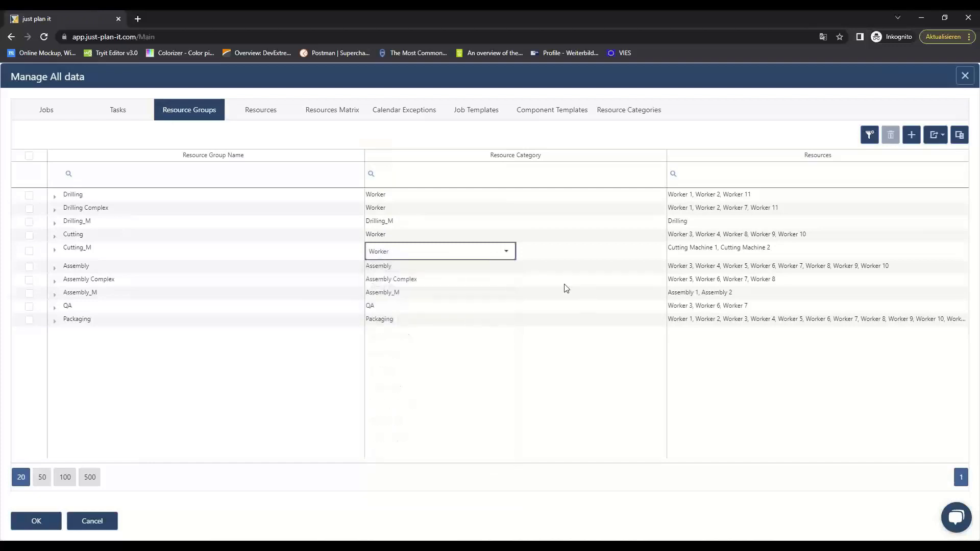
left_click(504, 252)
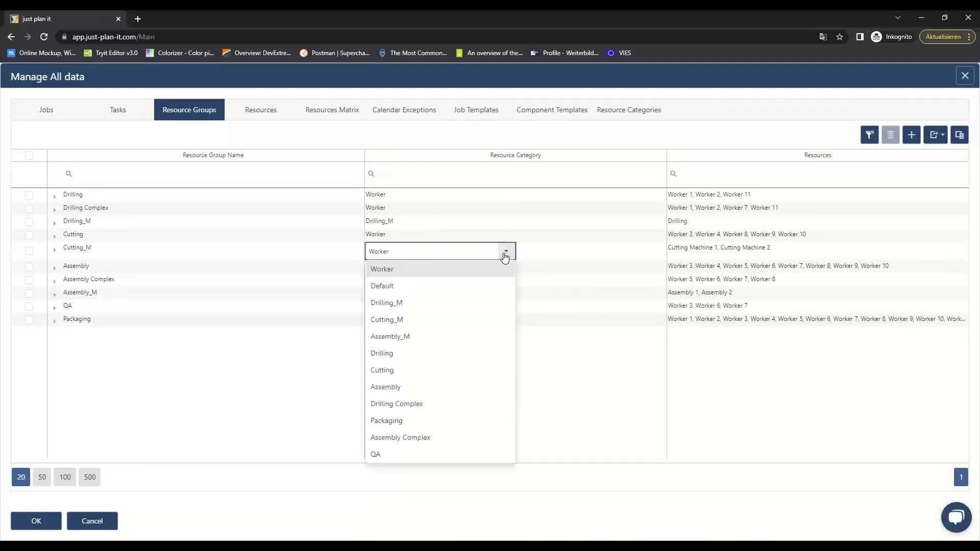
left_click(411, 320)
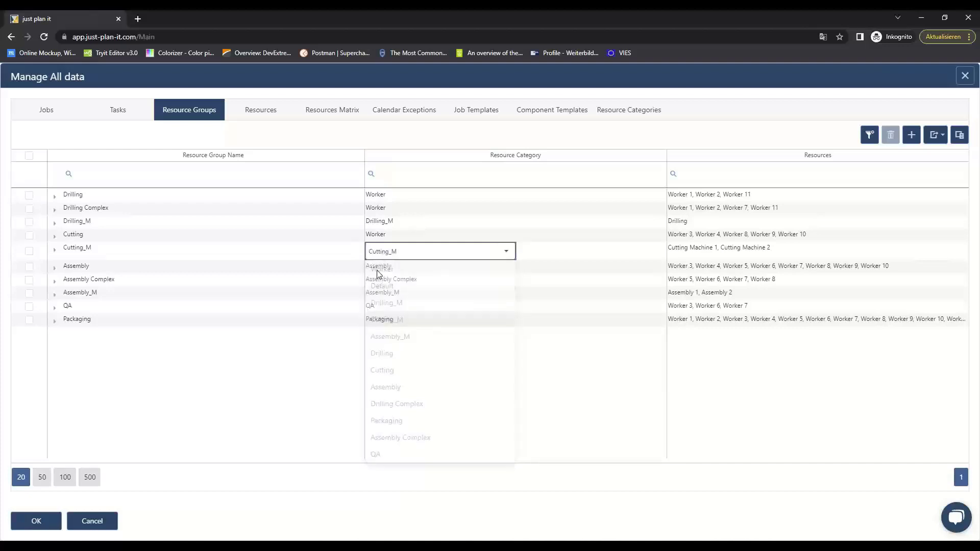
Step: Assign the Assembly and Assembly Complex resource groups to the Worker category
left_click(417, 270)
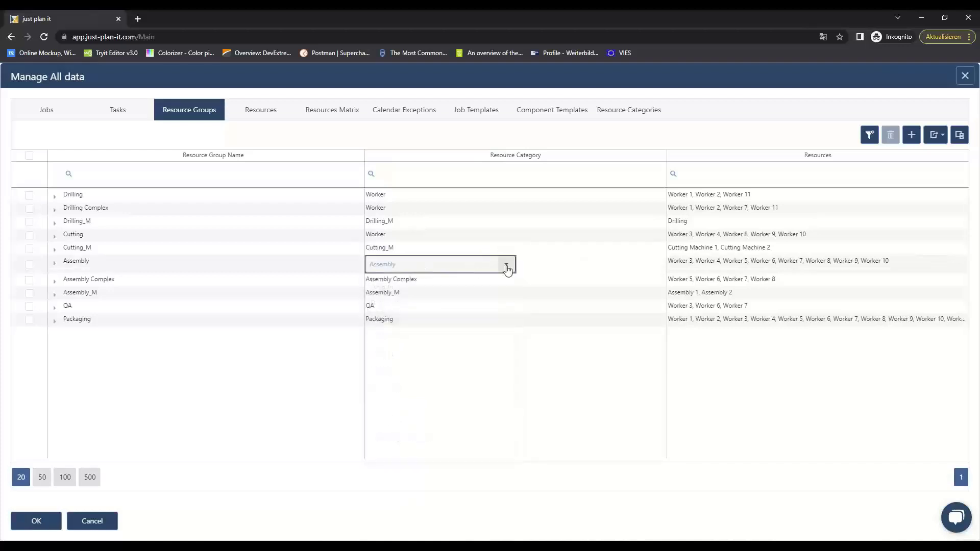
left_click(506, 264)
left_click(423, 280)
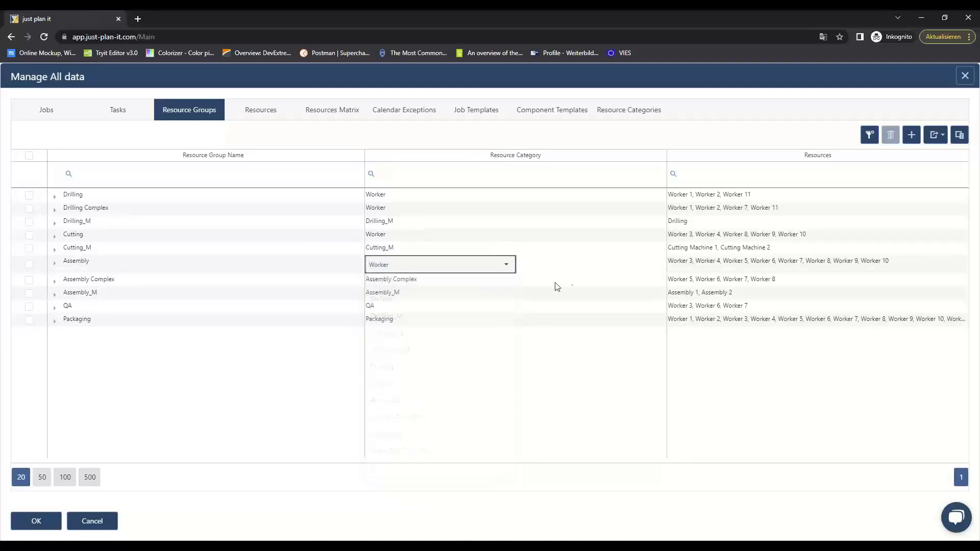
left_click(425, 280)
left_click(504, 281)
left_click(440, 299)
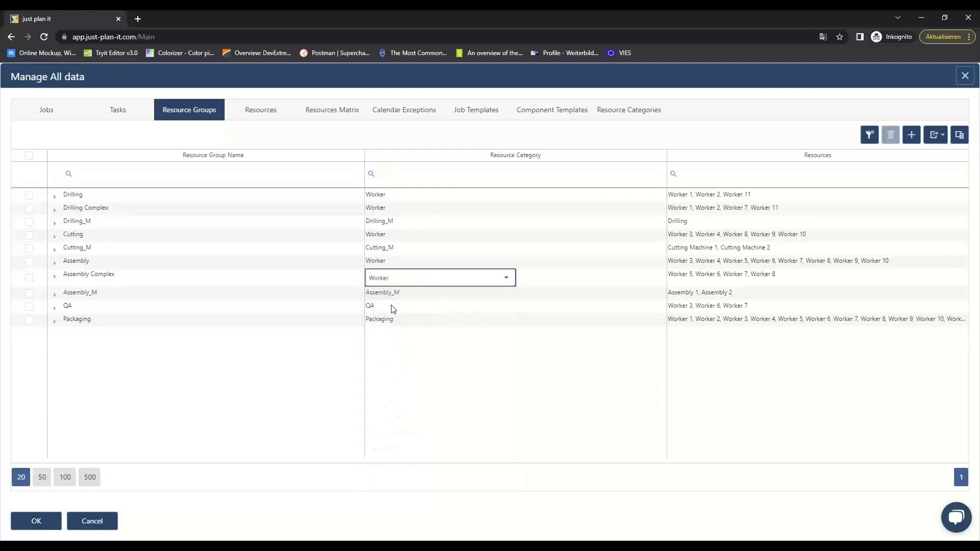
Step: Assign the QA and Packaging resource groups to the Worker category
left_click(403, 306)
left_click(507, 304)
left_click(400, 323)
left_click(492, 319)
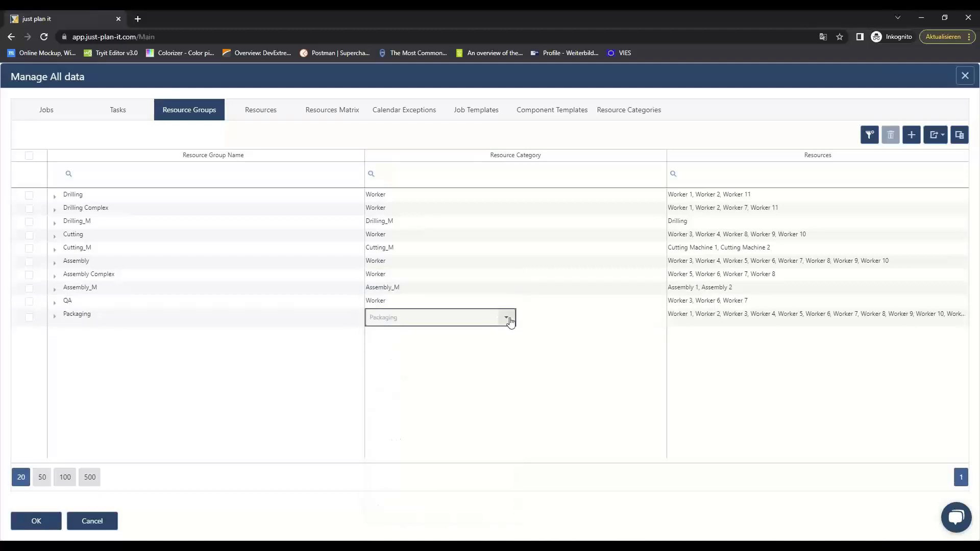
left_click(505, 318)
left_click(519, 393)
left_click(519, 393)
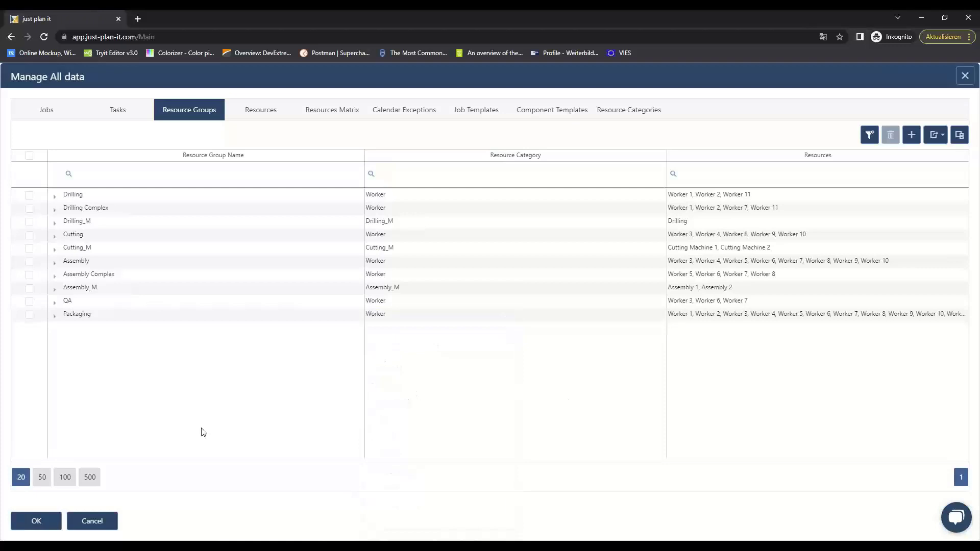
Step: Delete the unused resource categories Default, Drilling, Cutting, Assembly, Drilling Complex, Packaging, Assembly Complex and QA, and save the data changes
left_click(638, 114)
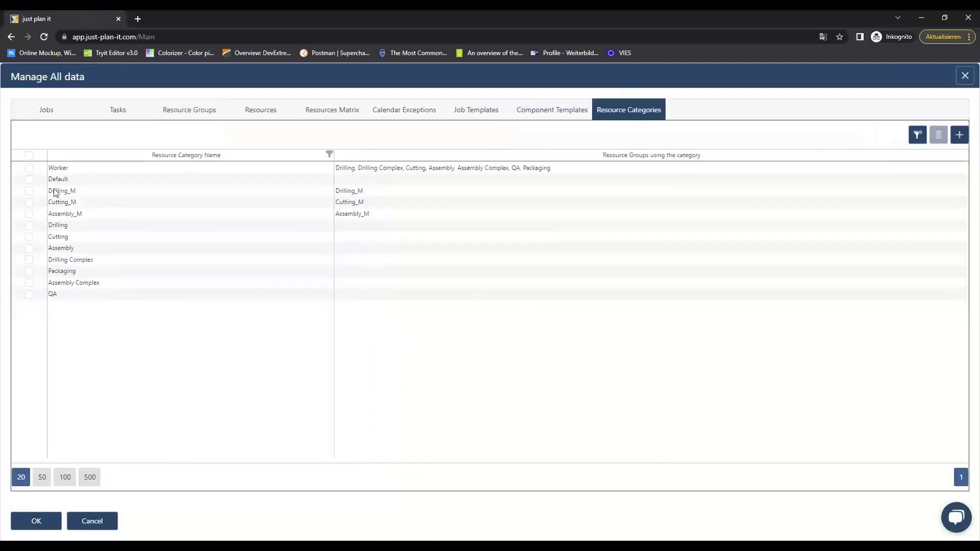
left_click(29, 180)
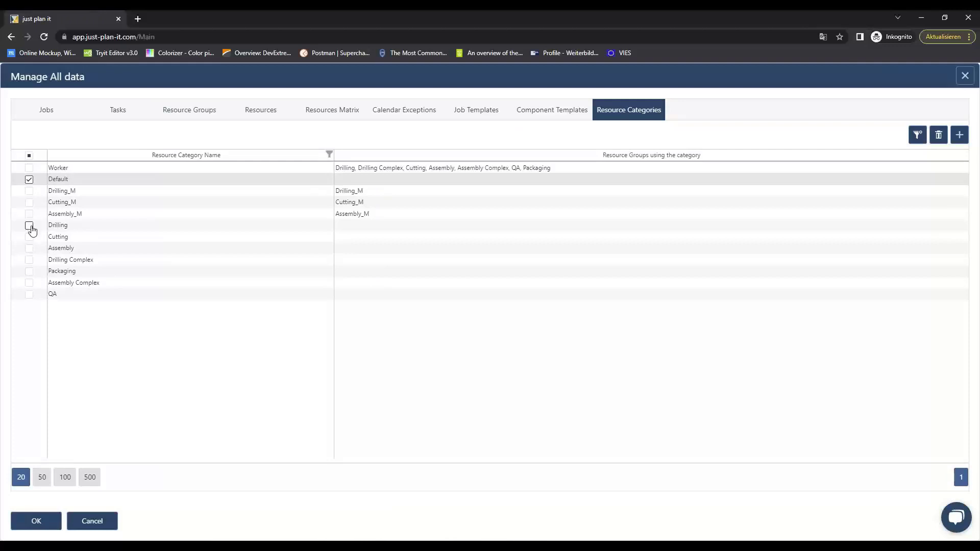
left_click(29, 225)
left_click(29, 237)
left_click(29, 249)
left_click(30, 260)
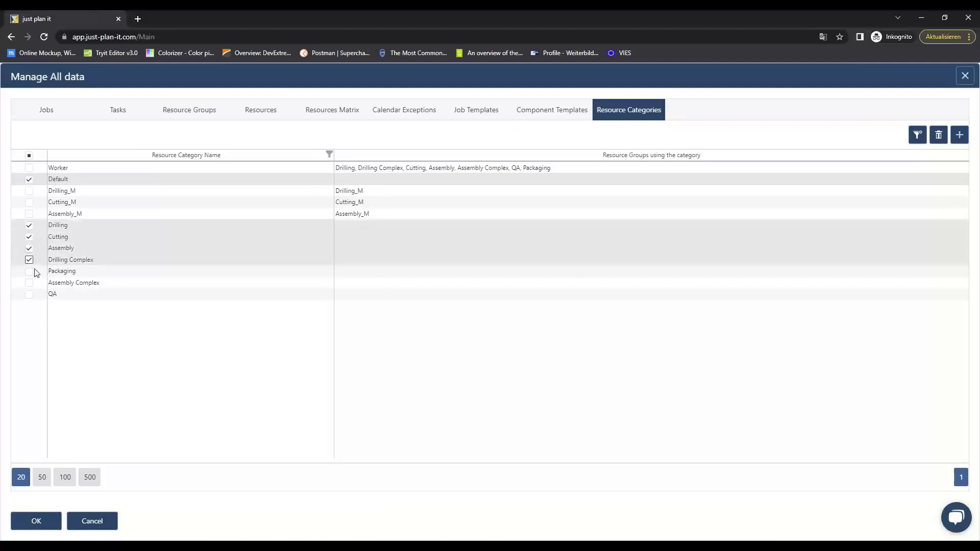
left_click(29, 271)
left_click(29, 282)
left_click(29, 295)
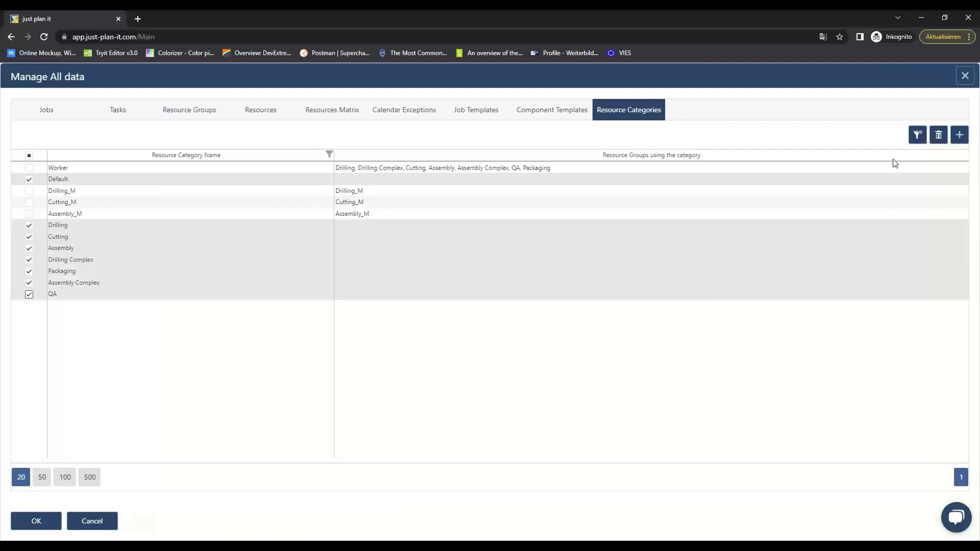
left_click(939, 135)
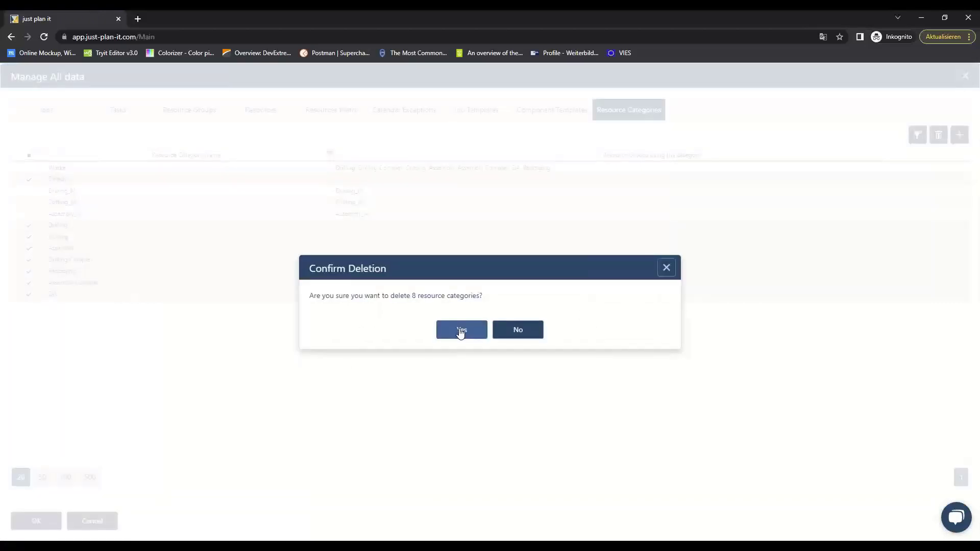
left_click(459, 332)
left_click(36, 521)
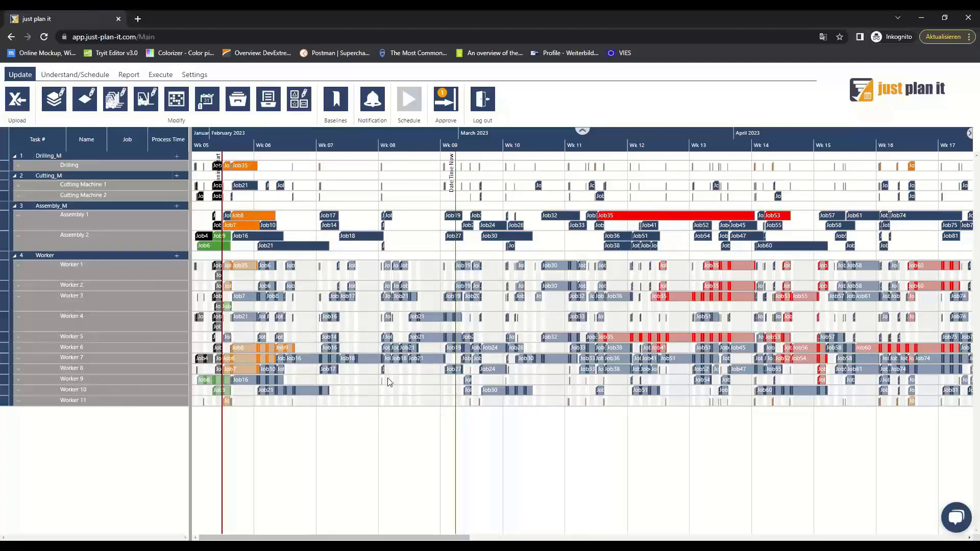
Step: Reassign Job33's Assembly task from Worker 4 to Worker 9 in the schedule and clear the job highlighting
mouse_move(403, 350)
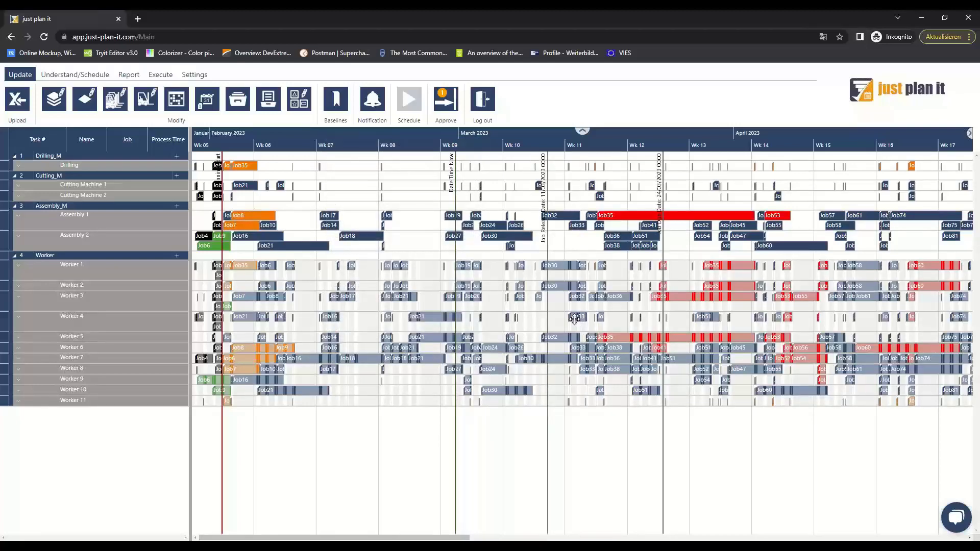
mouse_move(575, 320)
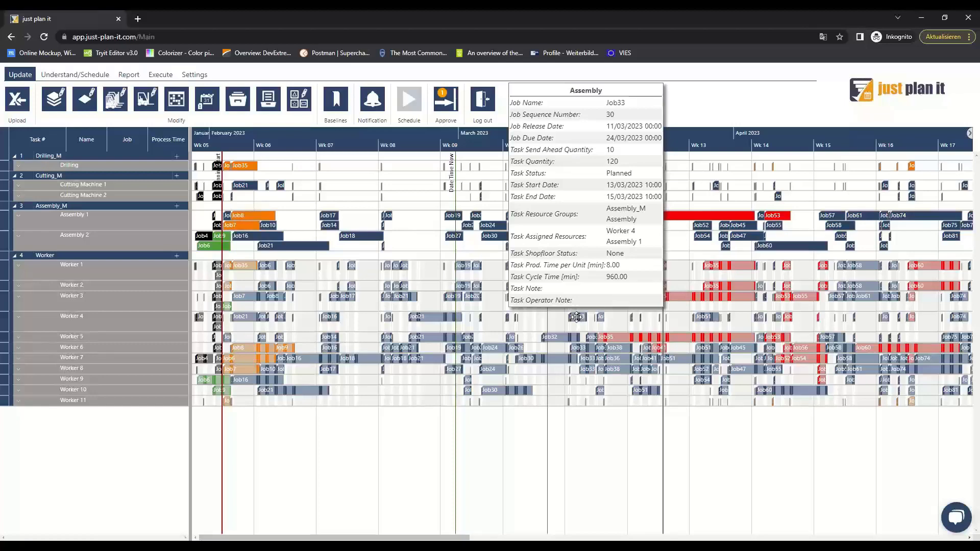
mouse_move(577, 317)
left_mouse_down()
mouse_move(577, 298)
mouse_move(577, 322)
left_mouse_up()
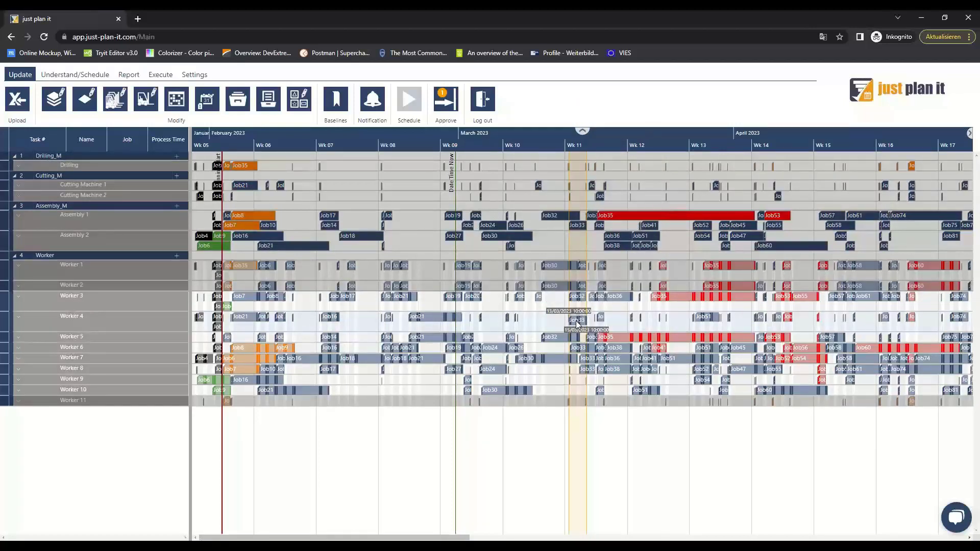
mouse_move(576, 322)
left_mouse_down()
mouse_move(587, 338)
mouse_move(570, 325)
mouse_move(581, 331)
mouse_move(558, 331)
mouse_move(602, 327)
mouse_move(571, 325)
left_mouse_up()
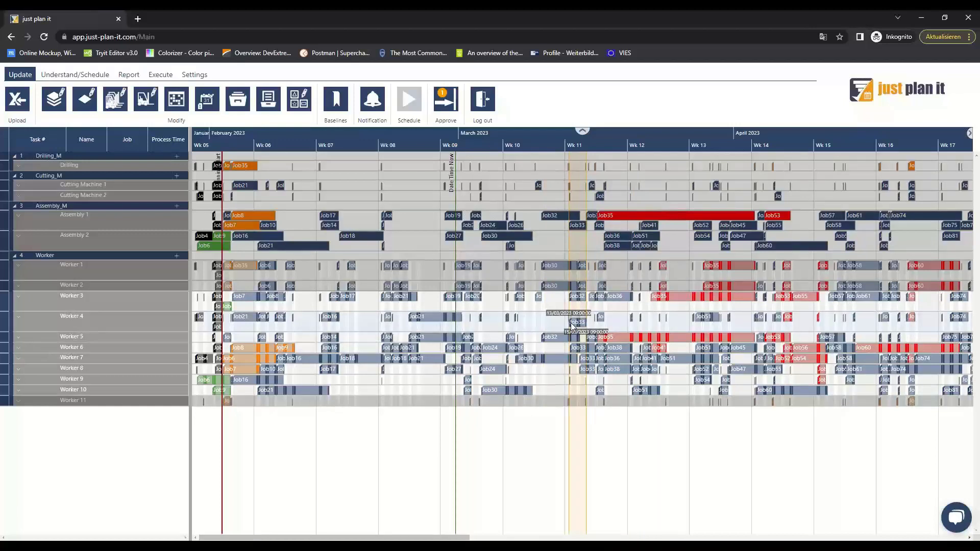
left_click_drag(572, 326, 580, 378)
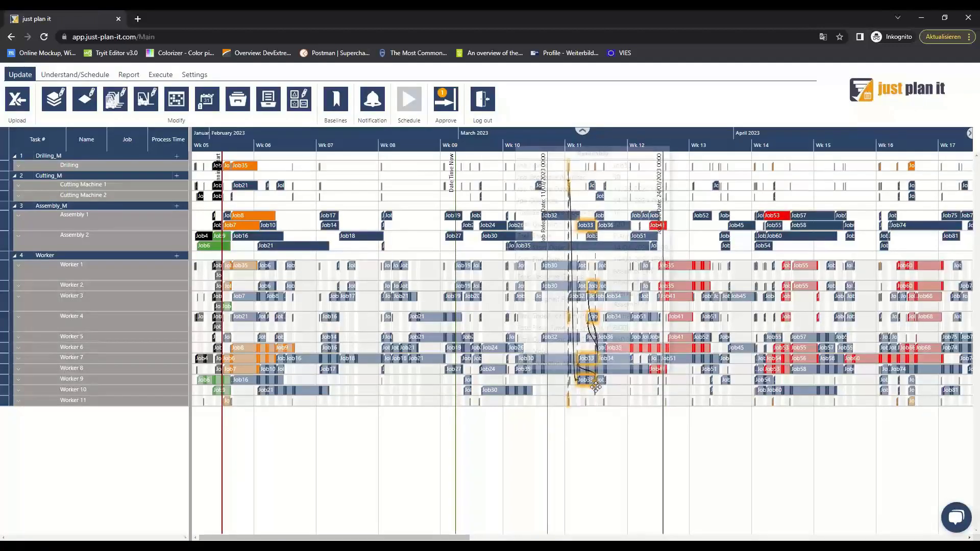
mouse_move(586, 381)
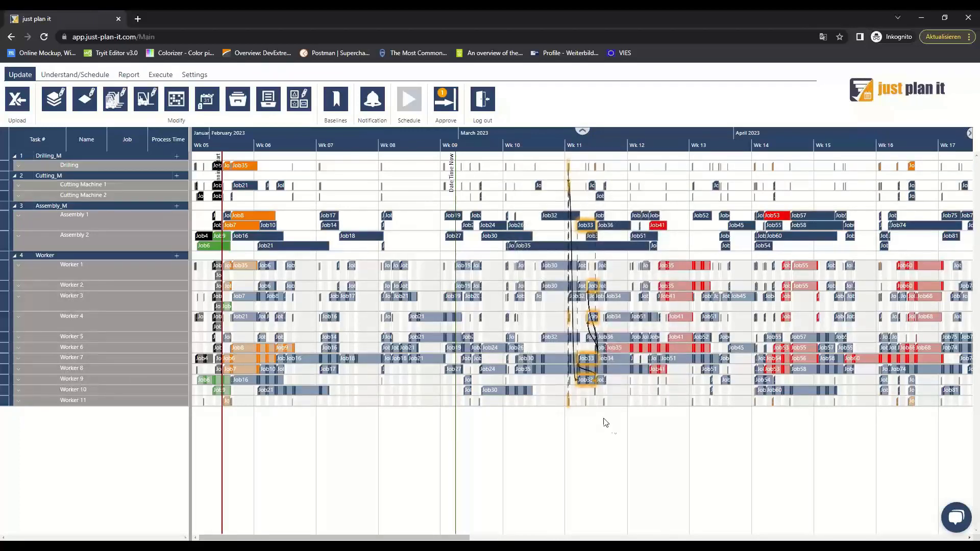
left_click(614, 427)
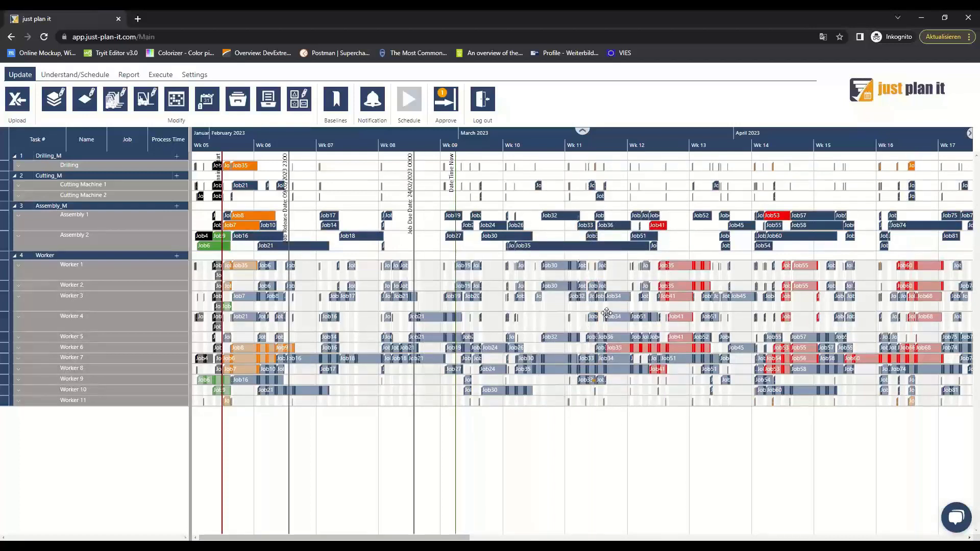
mouse_move(571, 297)
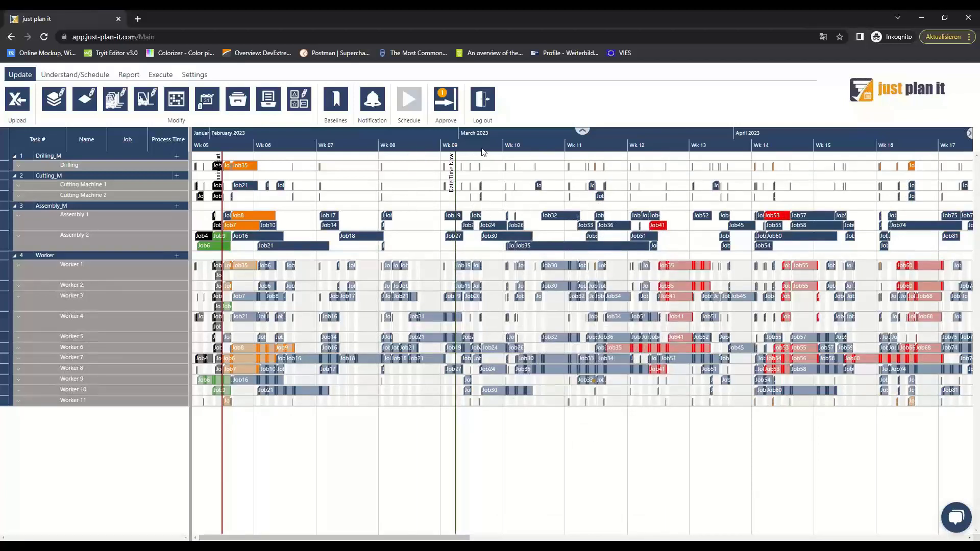
scroll(326, 143, "right", 3)
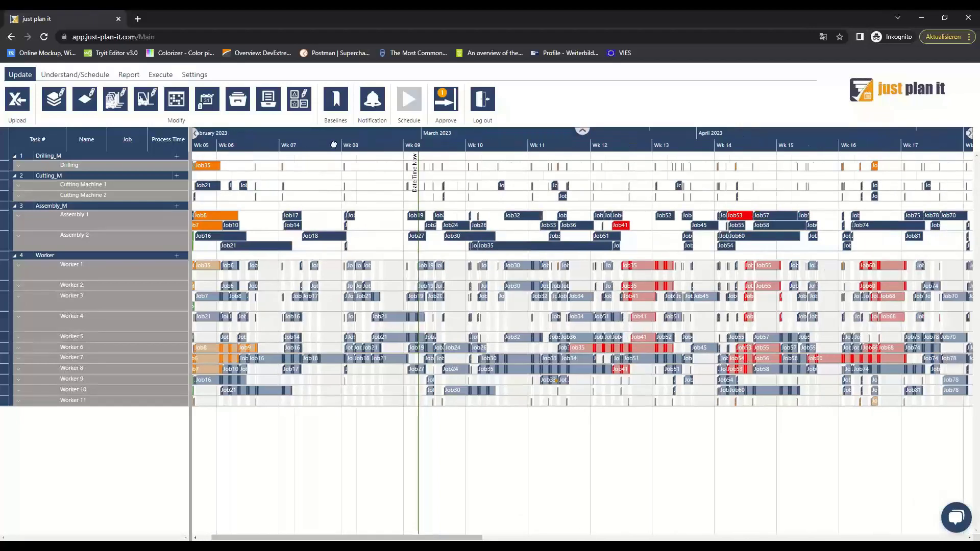
scroll(306, 144, "right", 3)
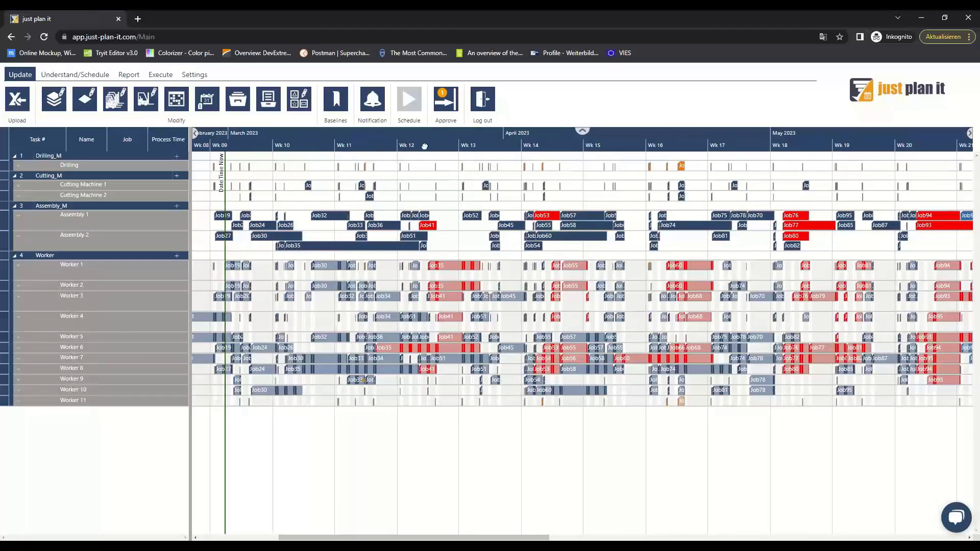
scroll(522, 158, "left", 5)
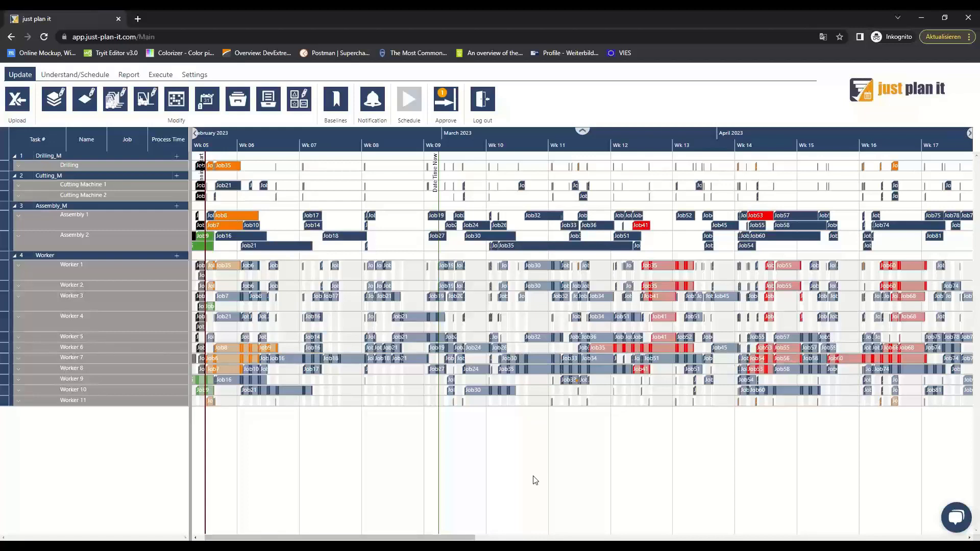
Step: Switch to the PowerPoint webinar presentation and present it from the current slide through to the closing thank-you slide
mouse_move(488, 547)
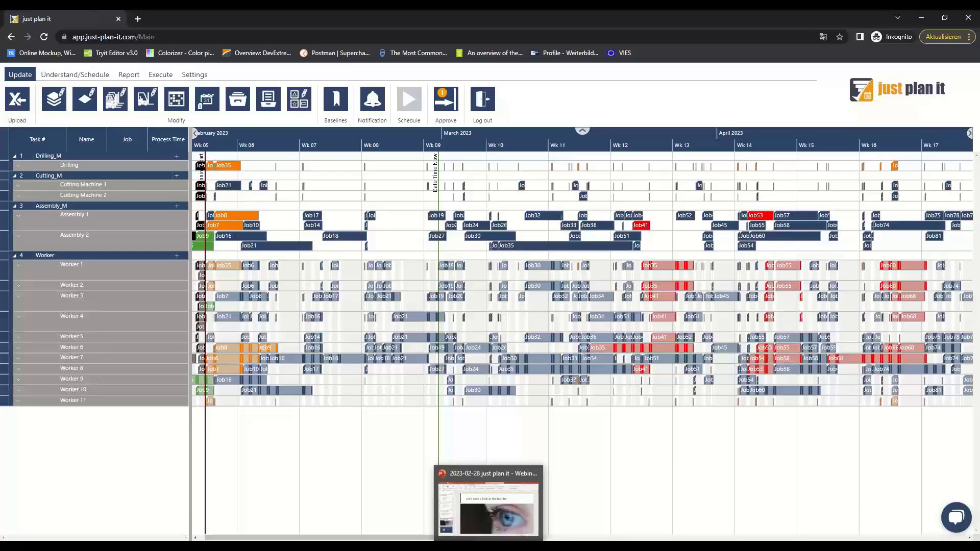
left_click(508, 518)
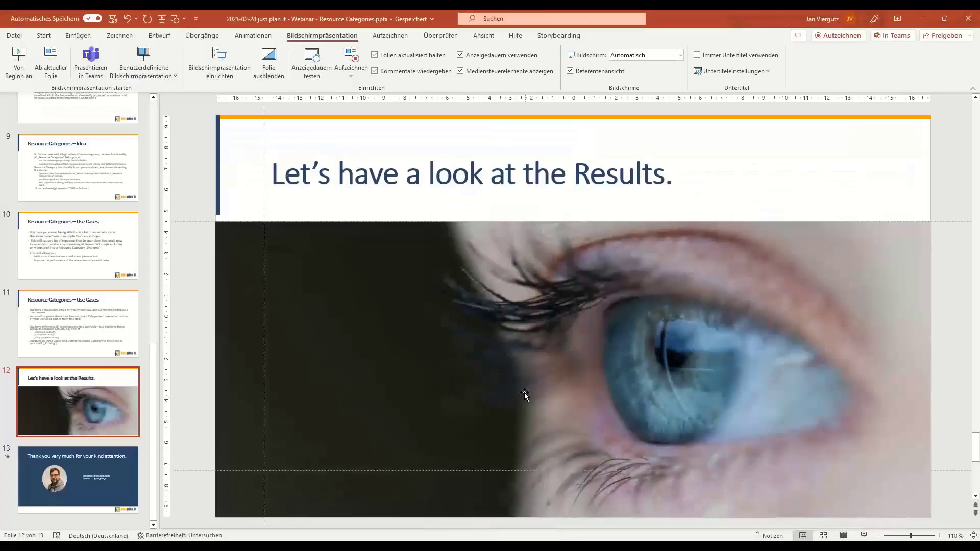
left_click(51, 60)
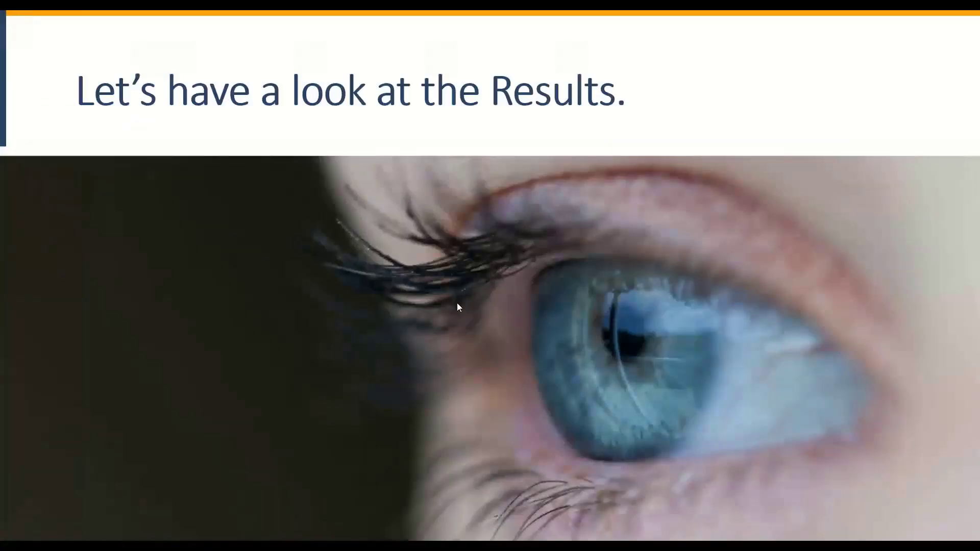
left_click(457, 302)
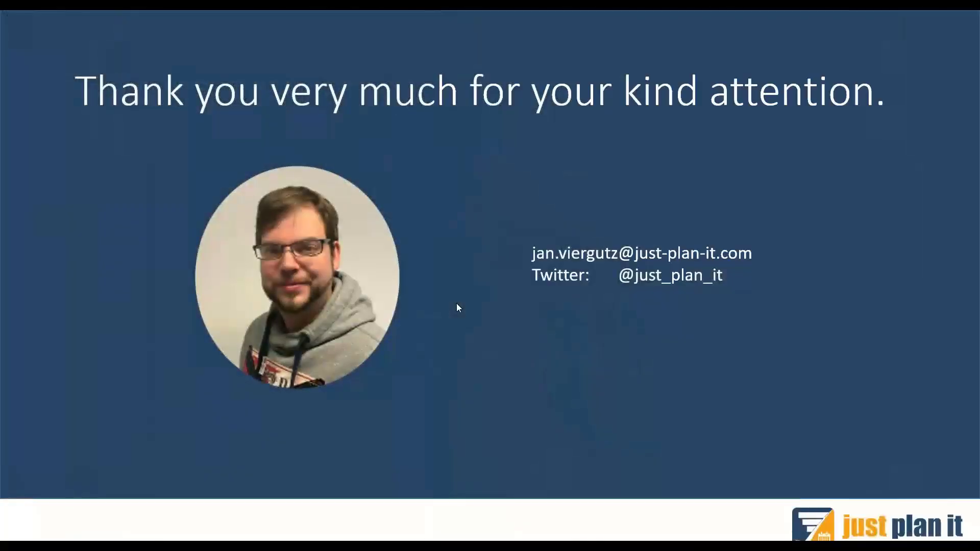